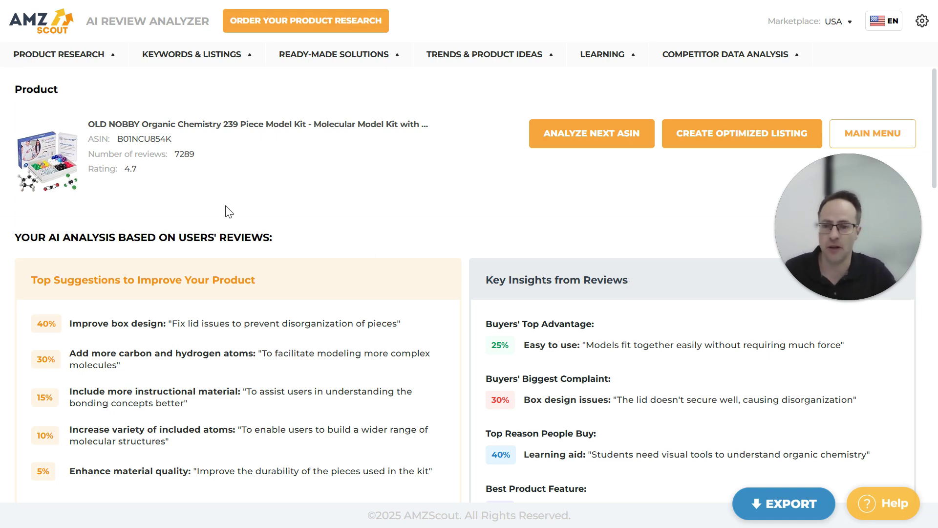
- Review the AI analysis page for the OLD NOBBY Organic Chemistry model kit, including its rating and number of reviews
scroll(215, 188, down, 5)
scroll(217, 192, down, 4)
scroll(217, 192, up, 9)
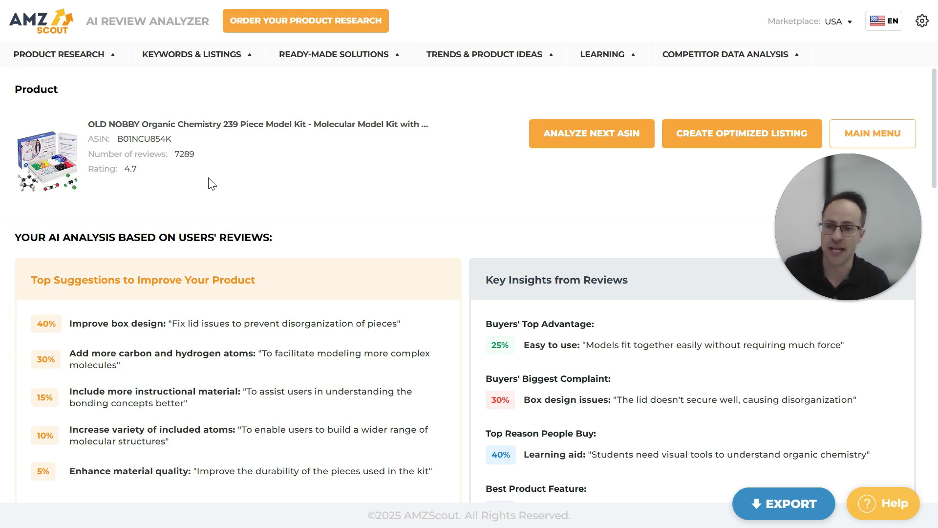
scroll(162, 168, down, 2)
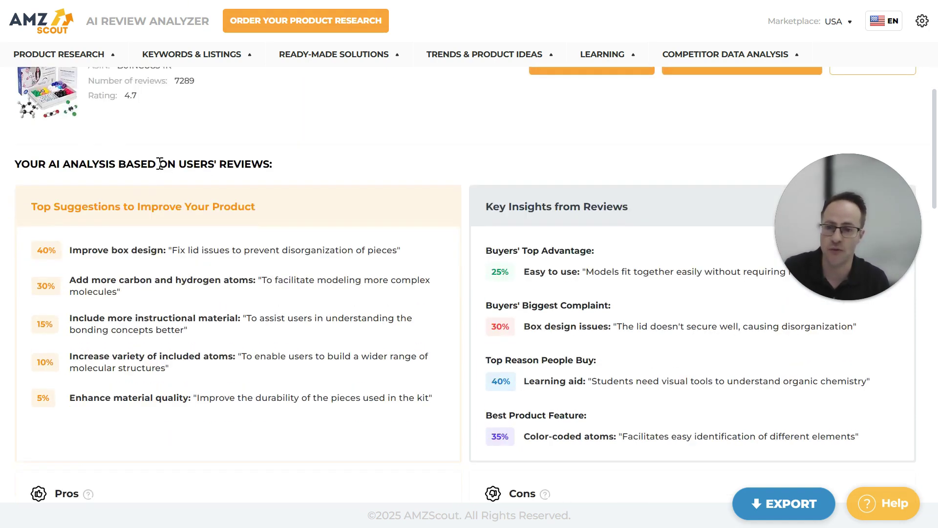
scroll(161, 171, up, 2)
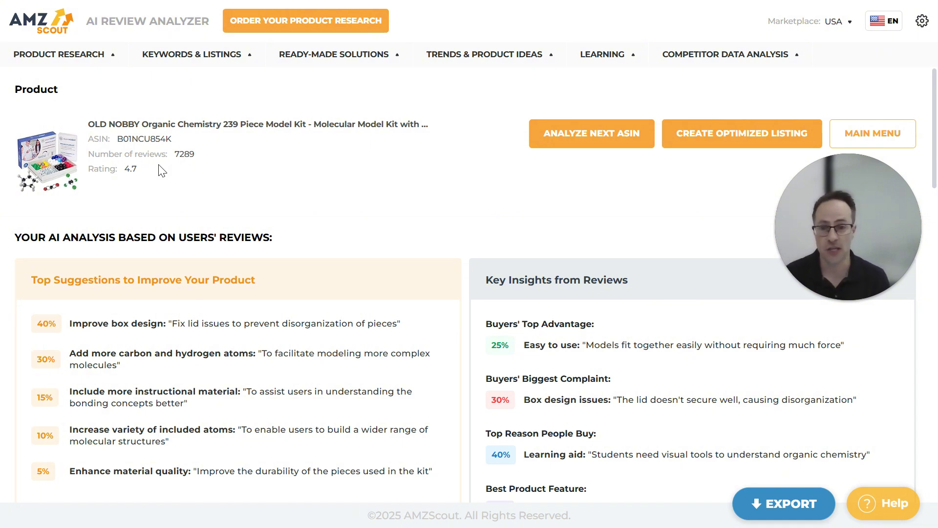
mouse_move(138, 171)
mouse_down()
mouse_move(102, 156)
mouse_move(132, 175)
mouse_up()
click(170, 183)
drag(189, 160, 119, 155)
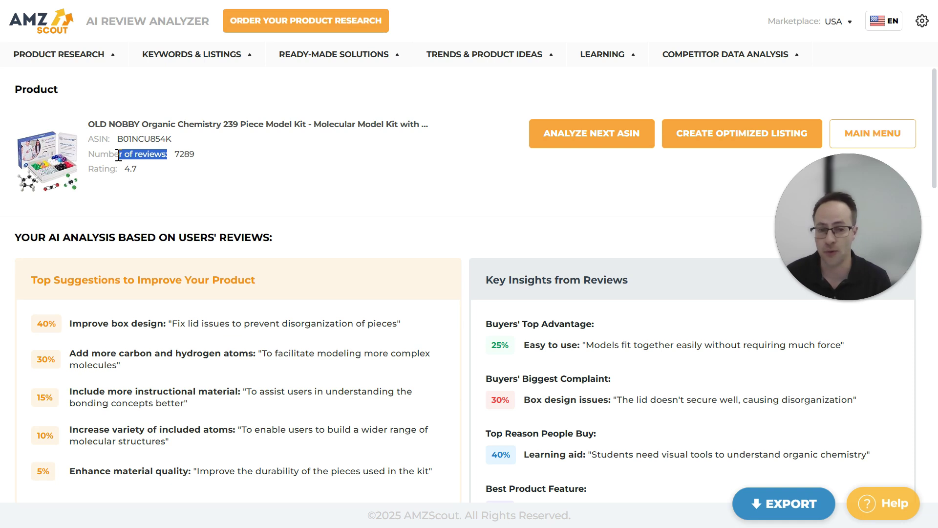
click(390, 200)
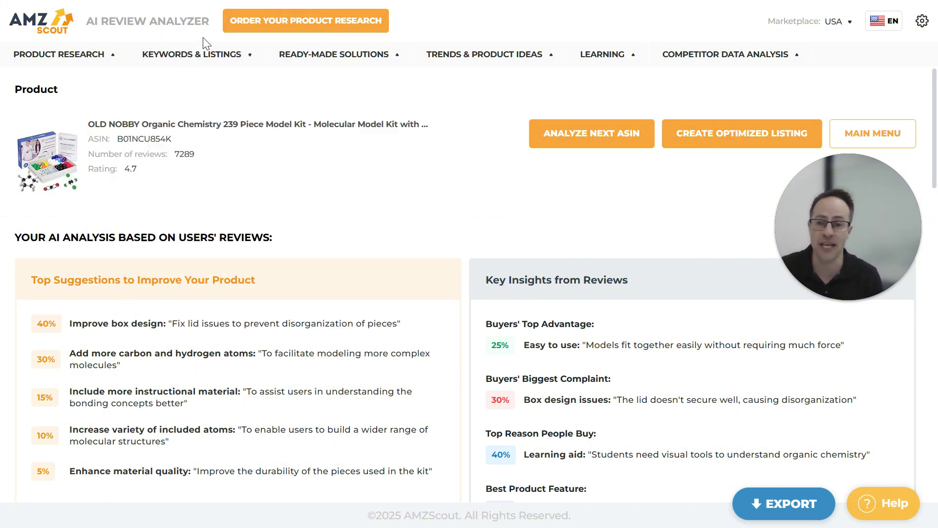
- Locate the AI Review Analyzer among the Keywords & Listings tools
click(197, 54)
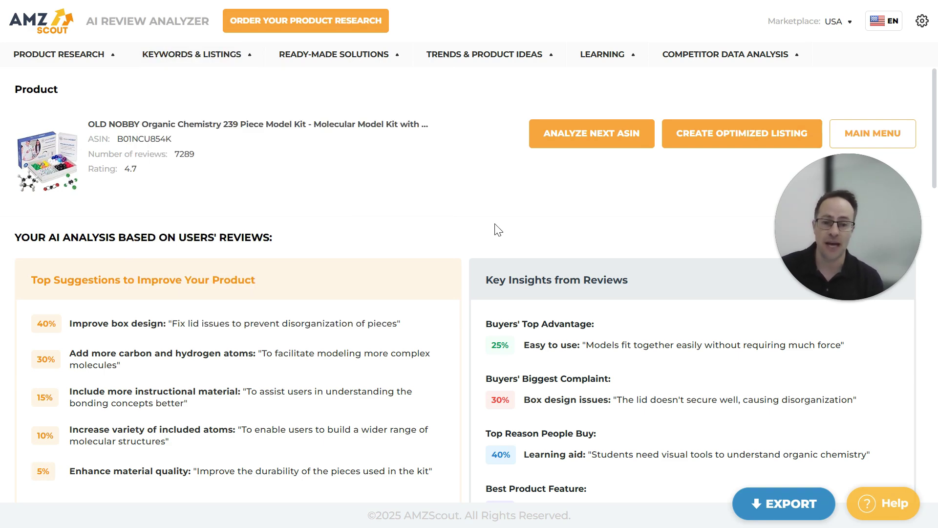
scroll(435, 186, down, 3)
scroll(433, 182, up, 3)
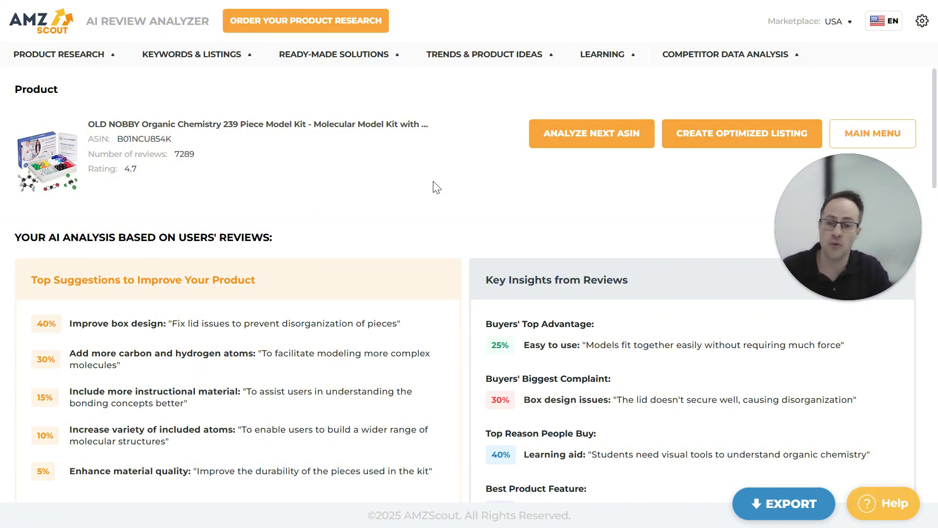
scroll(288, 172, down, 2)
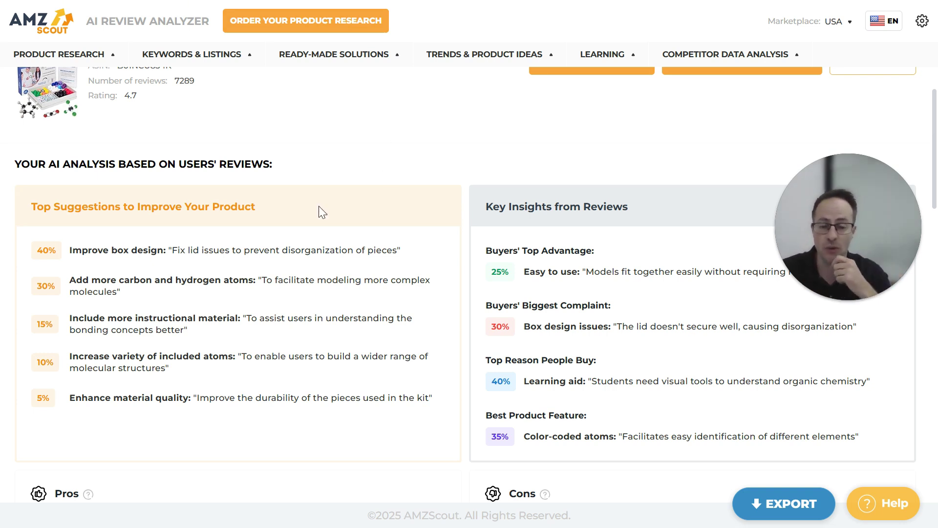
scroll(319, 212, up, 2)
mouse_move(214, 58)
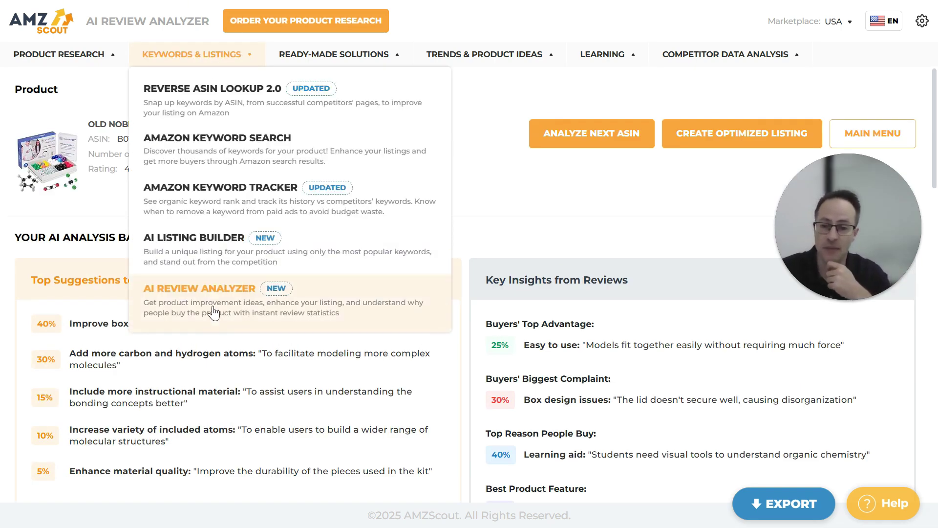
- Look through the report's pros, cons, reasons why people buy and the features buyers like most
scroll(458, 186, down, 2)
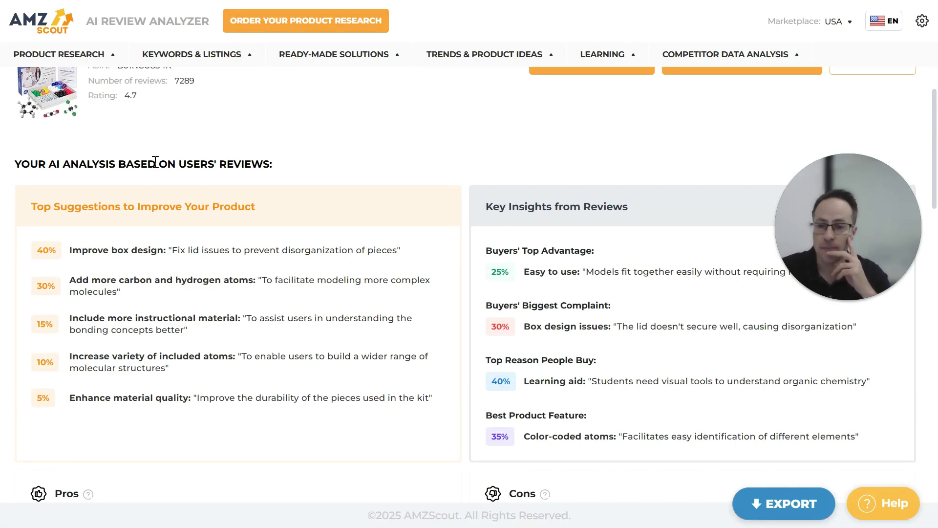
scroll(526, 195, down, 5)
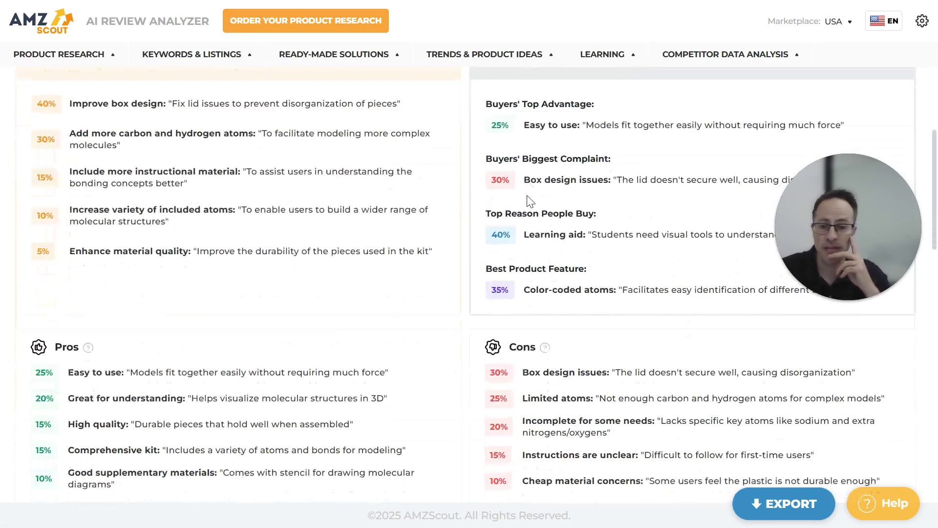
scroll(591, 258, down, 10)
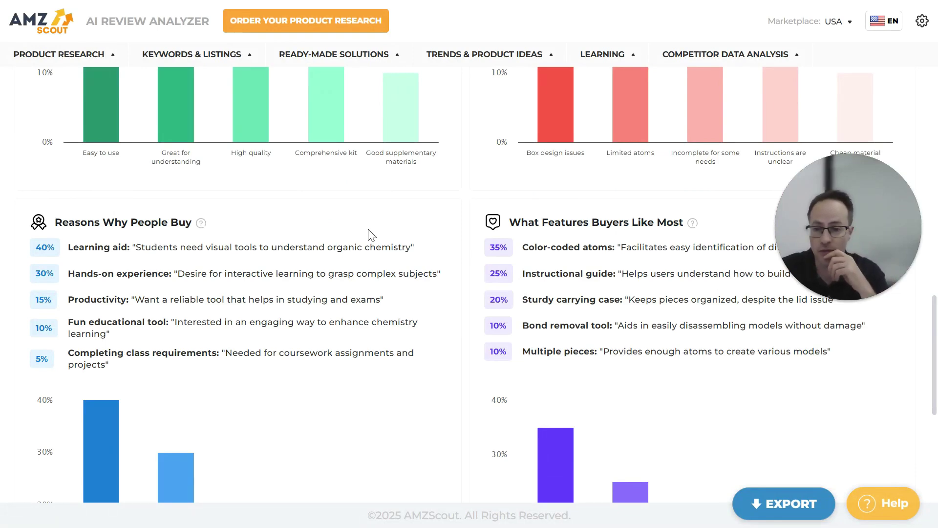
scroll(371, 235, up, 9)
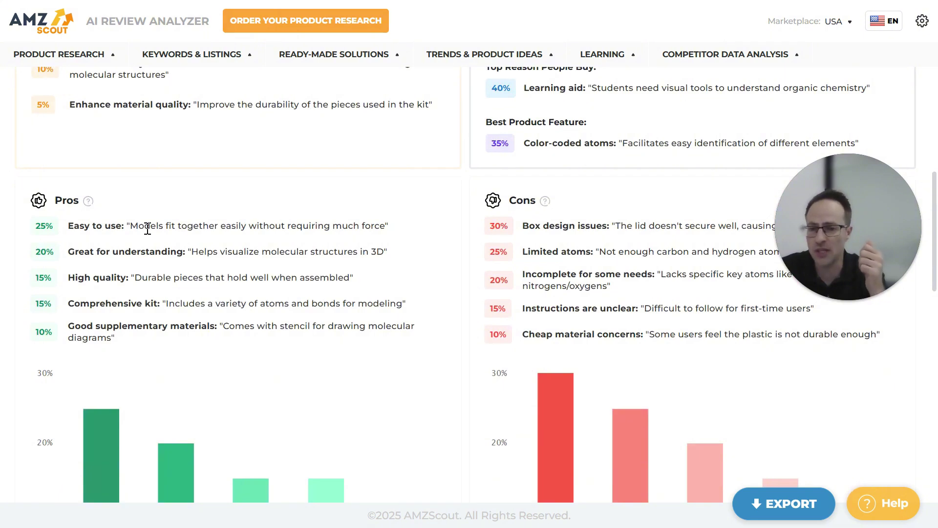
scroll(147, 227, up, 6)
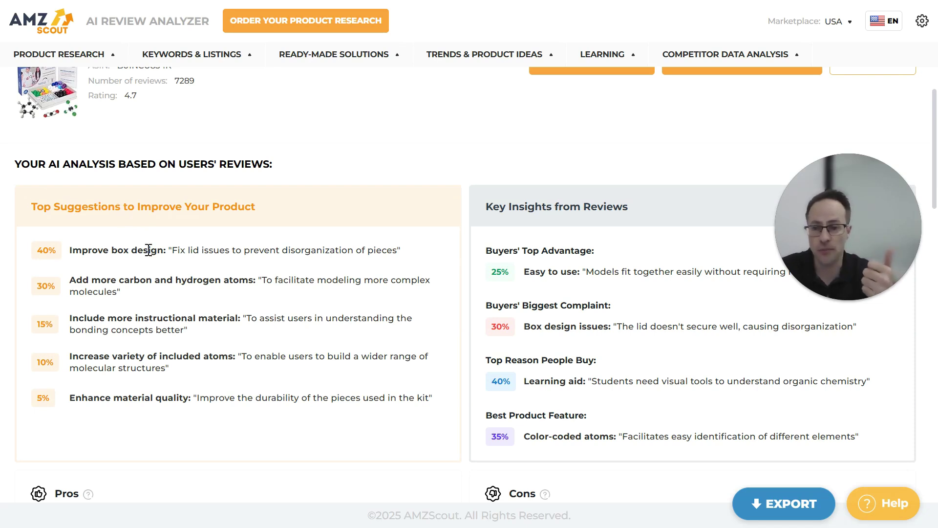
- Examine the product improvement suggestion about the box design and its lid issues
drag(184, 250, 274, 253)
click(274, 254)
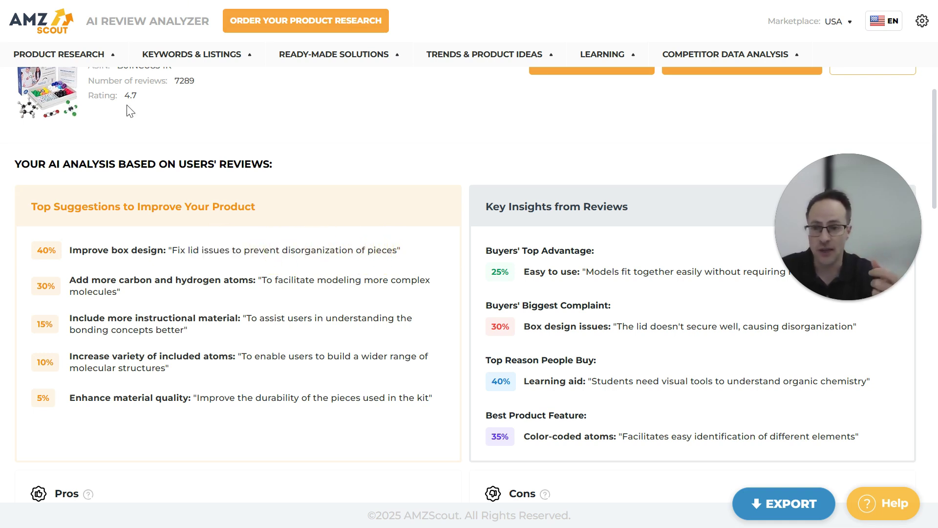
scroll(88, 107, up, 2)
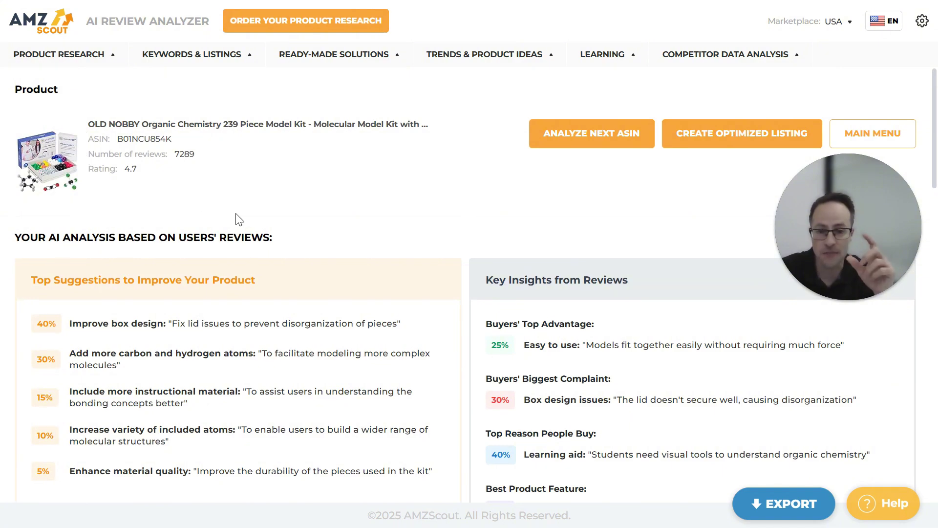
scroll(239, 220, down, 2)
scroll(230, 259, up, 2)
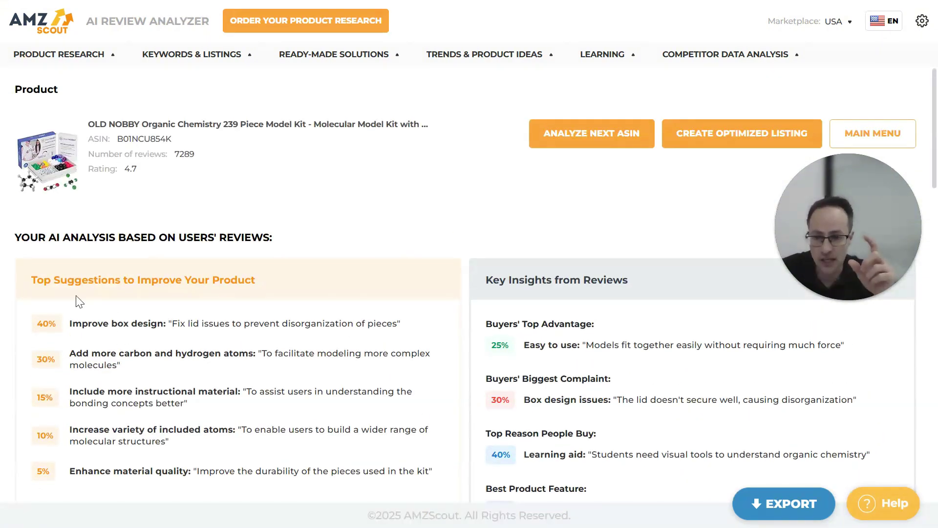
scroll(203, 281, down, 6)
scroll(117, 259, up, 2)
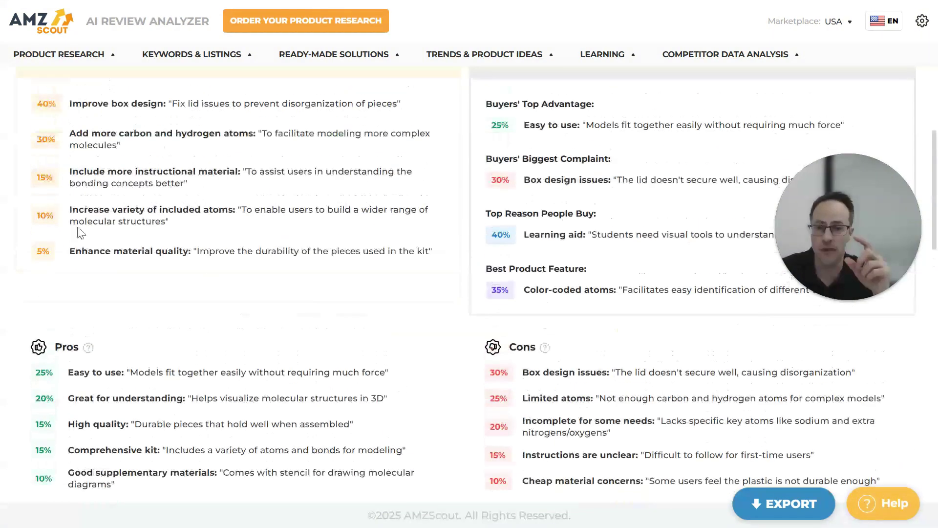
scroll(274, 169, up, 3)
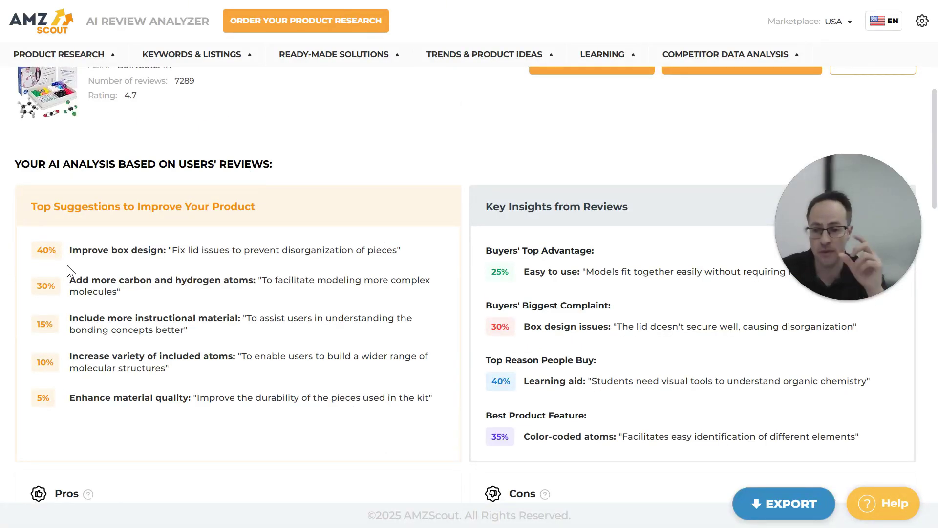
scroll(242, 242, up, 2)
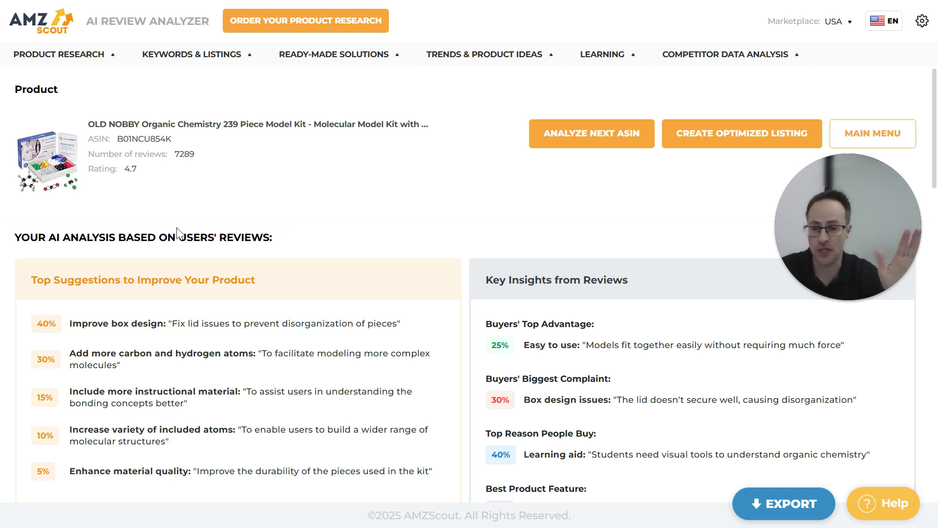
drag(197, 323, 345, 327)
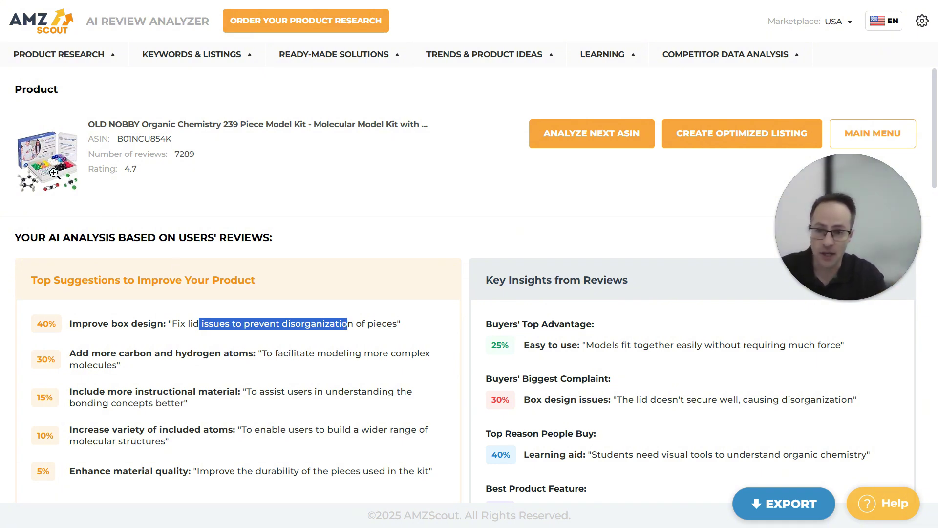
scroll(54, 172, down, 2)
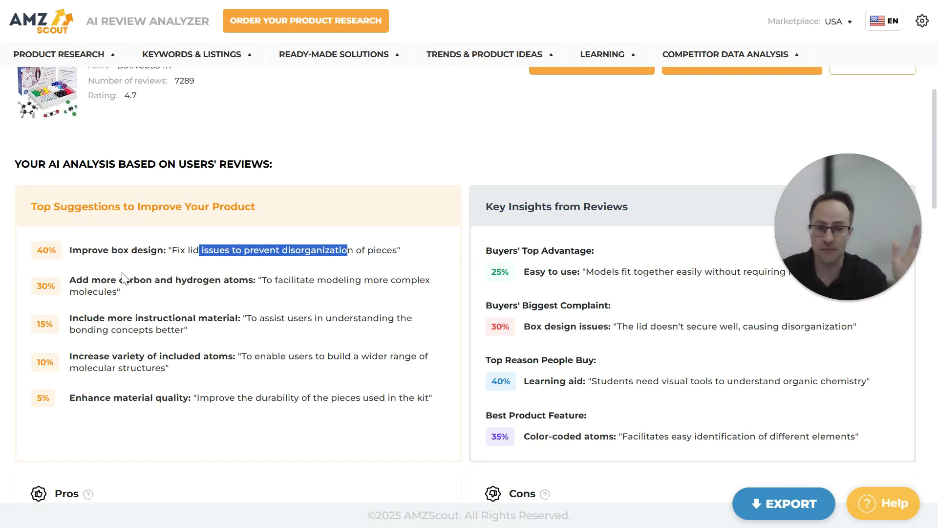
scroll(122, 276, up, 2)
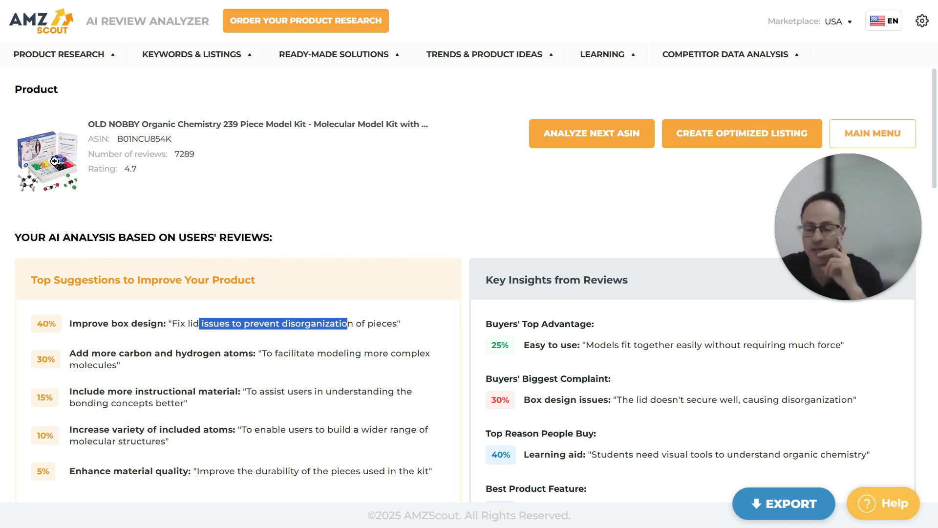
- Compare the box lid suggestion with the suggestion to add more carbon and hydrogen atoms
drag(130, 353, 207, 355)
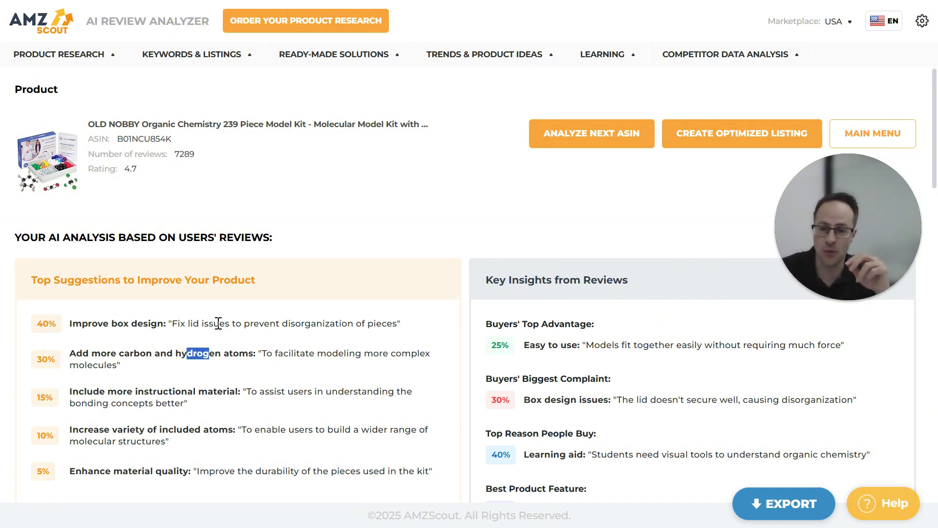
drag(197, 352, 108, 350)
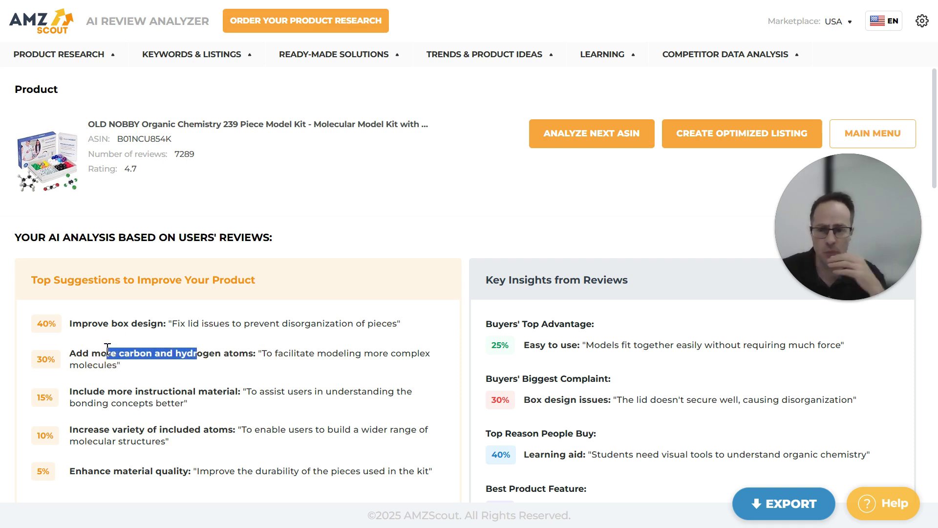
click(200, 324)
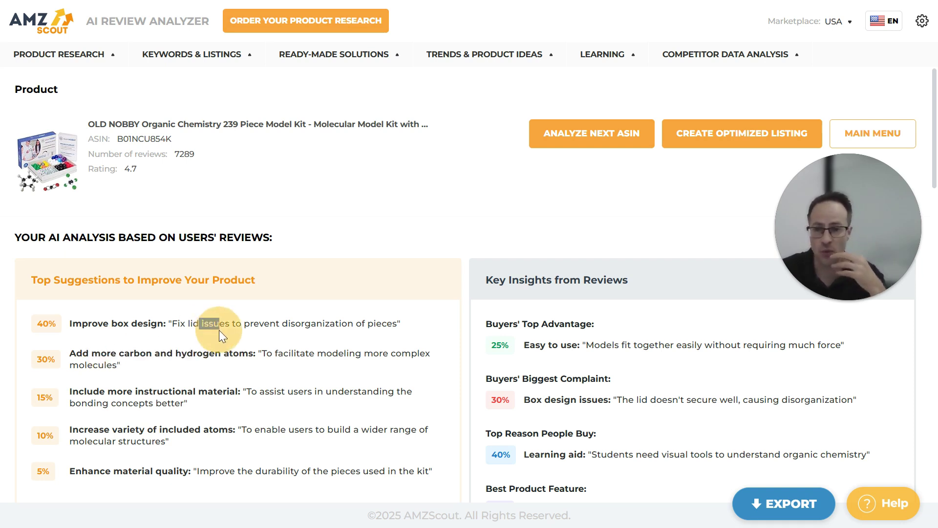
drag(219, 330, 218, 330)
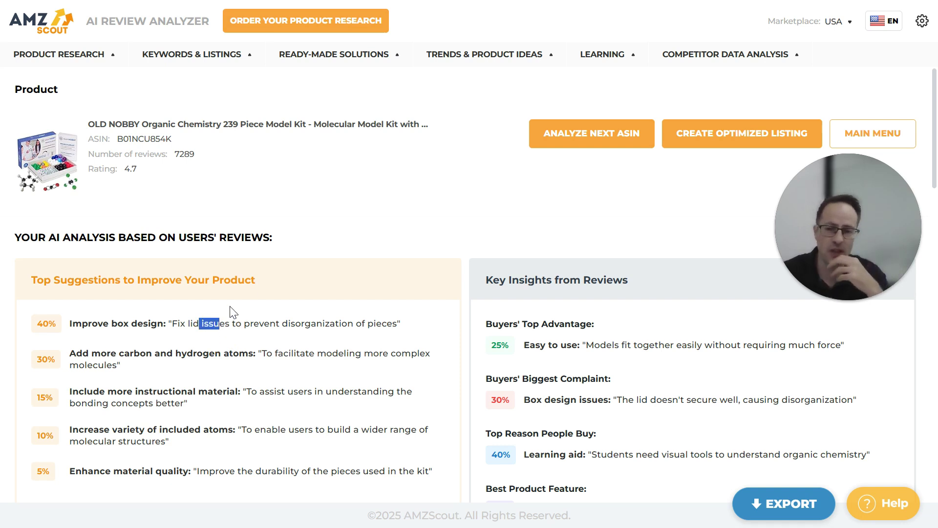
drag(347, 329, 251, 358)
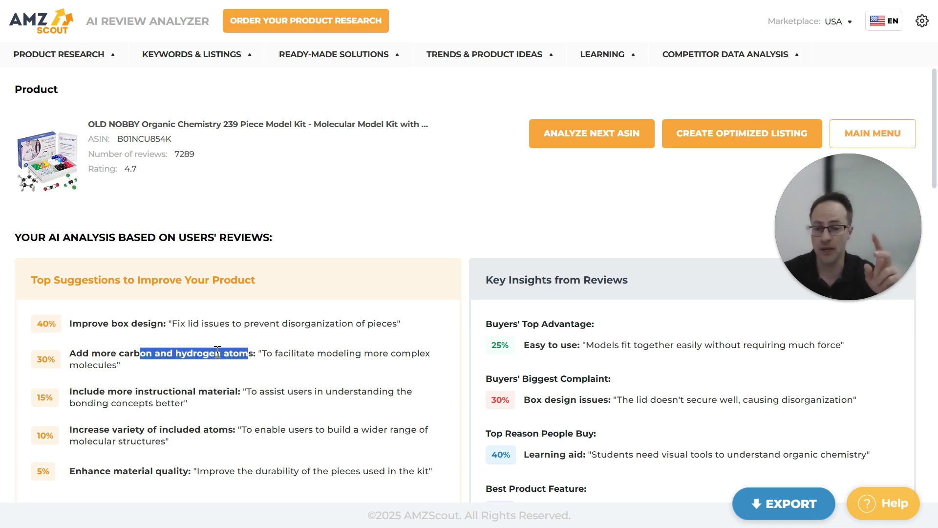
drag(128, 373, 99, 353)
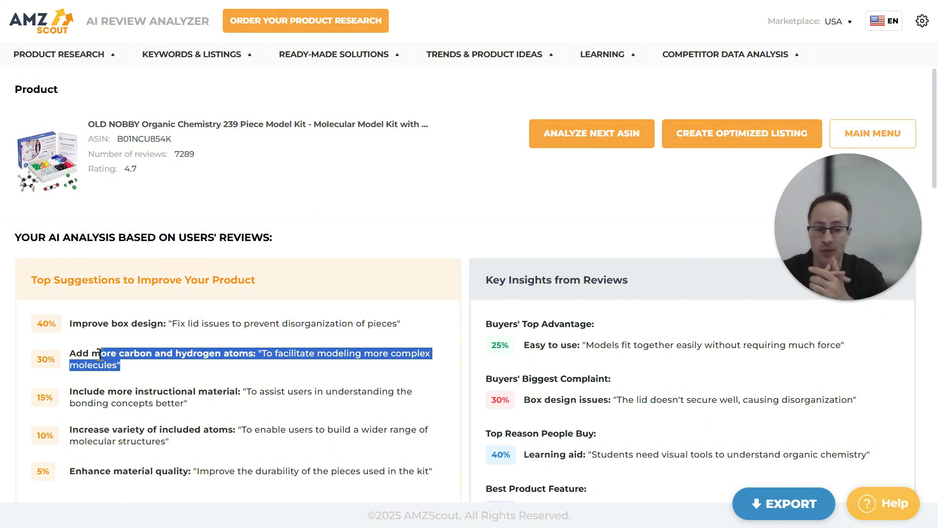
- Examine the Key Insights from Reviews section in full-screen view, together with the start of the pros and cons
scroll(100, 353, down, 2)
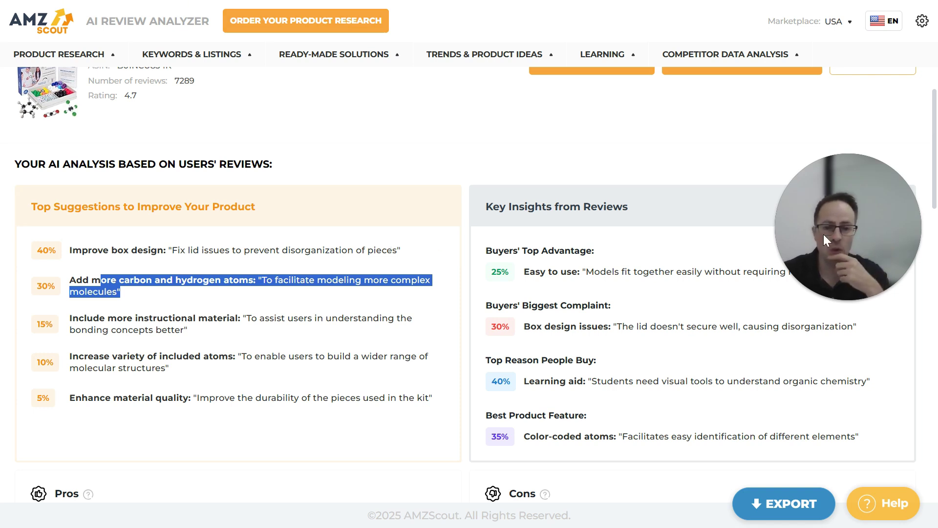
drag(823, 234, 821, 147)
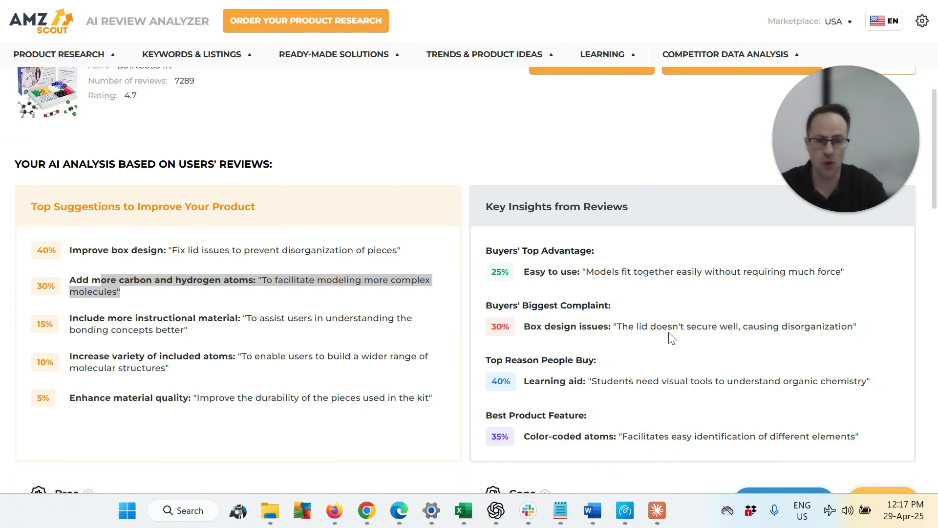
click(653, 149)
key(F11)
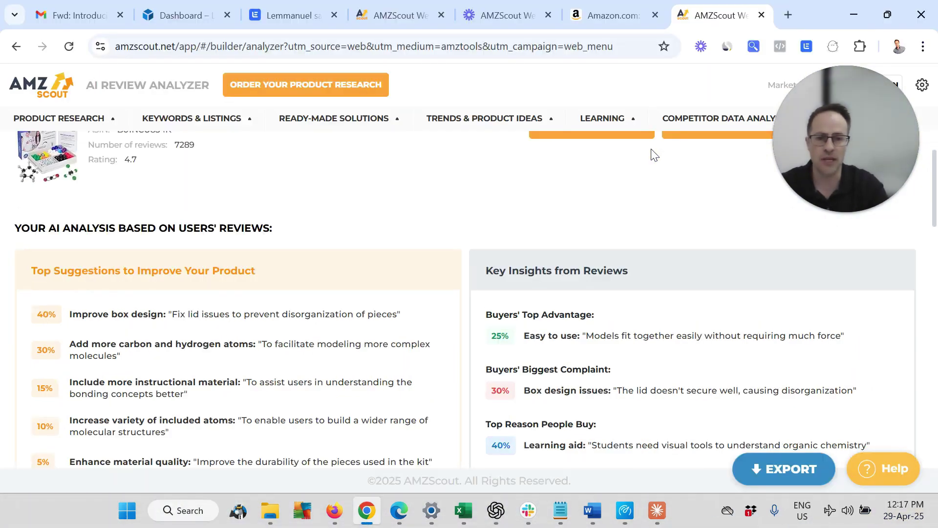
key(F11)
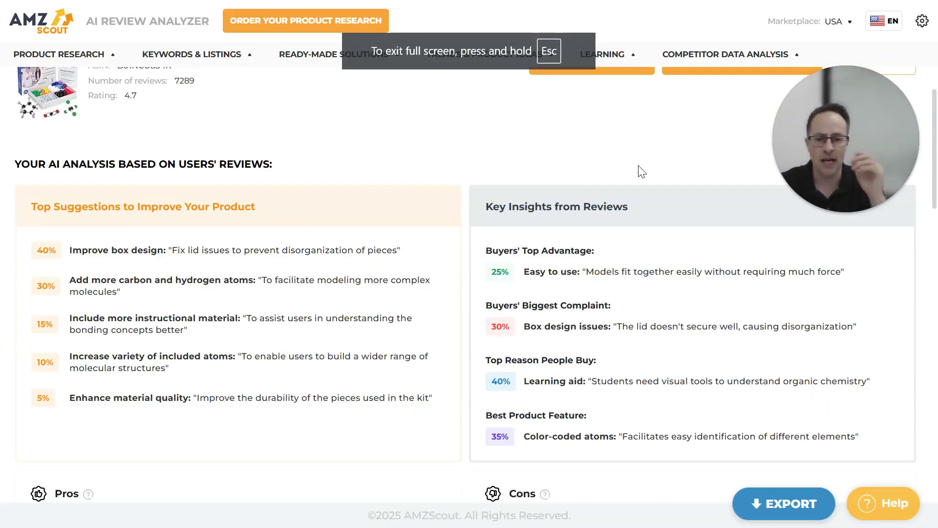
scroll(559, 252, down, 3)
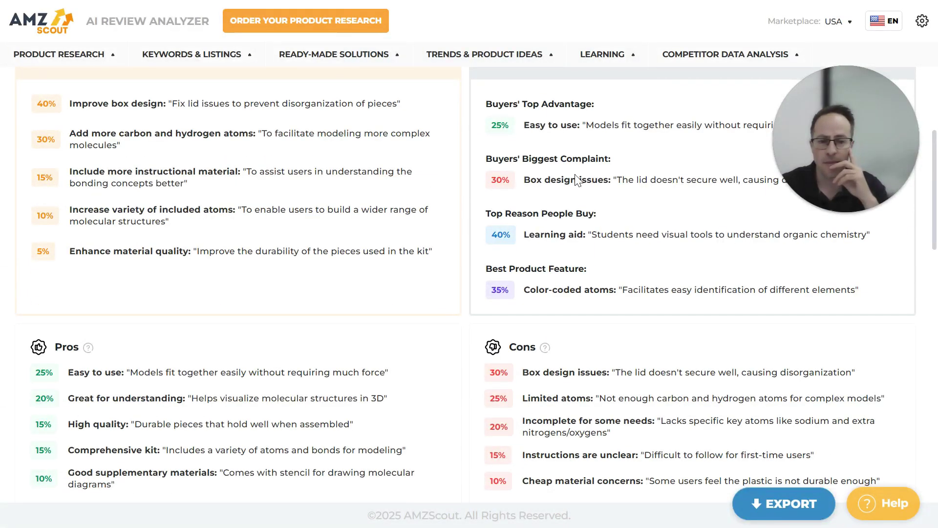
drag(822, 143, 819, 119)
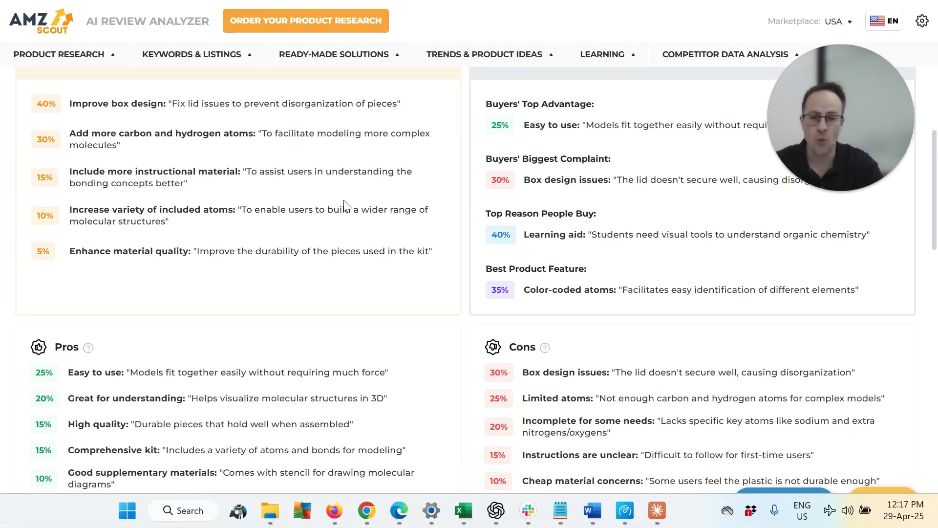
- Examine the Pros and Cons sections of the report, including the buyers' complaints and their bar charts
key(F11)
key(F11)
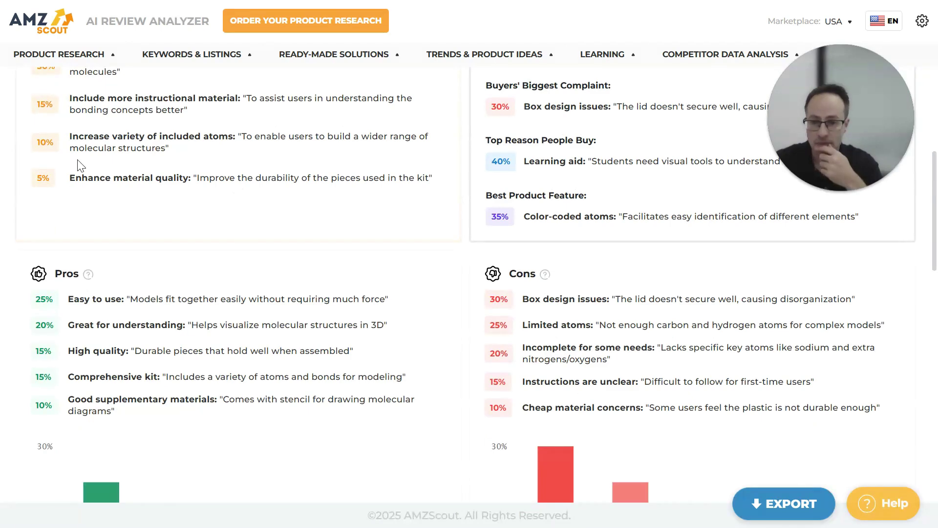
scroll(254, 210, down, 2)
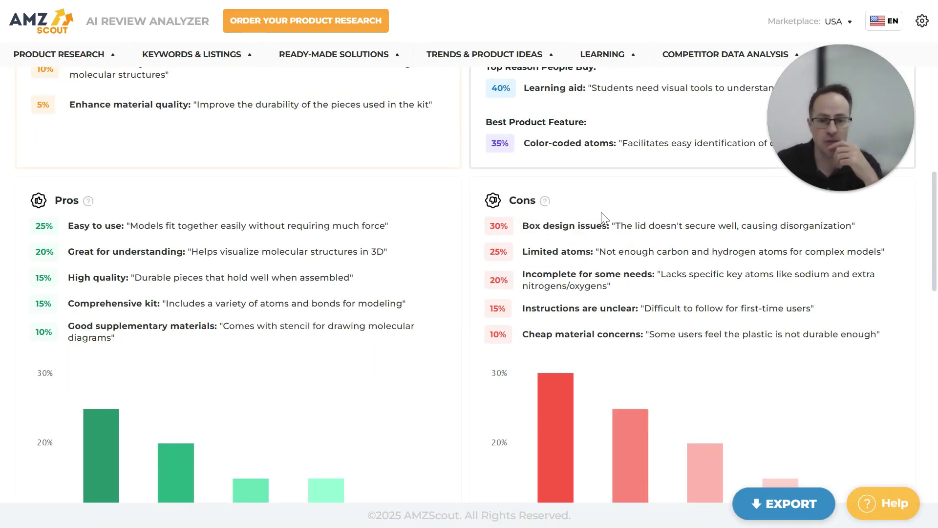
scroll(601, 212, down, 6)
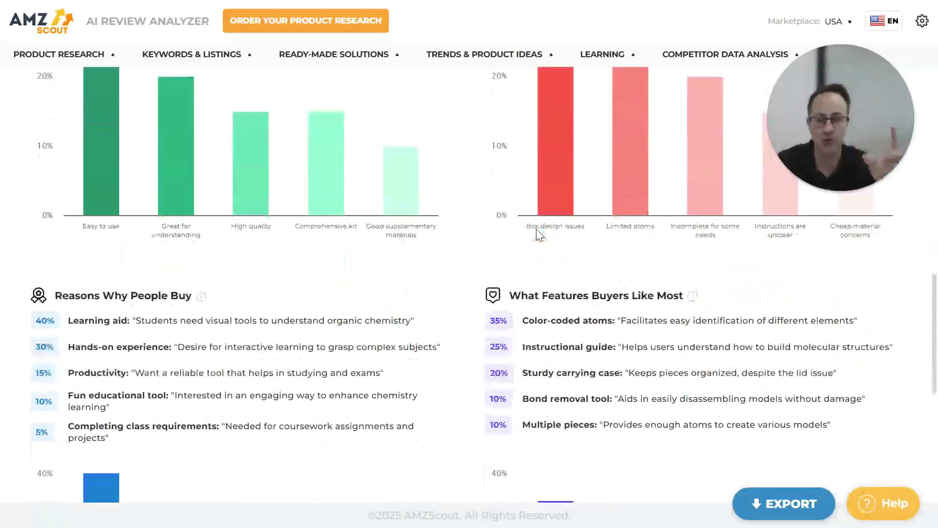
scroll(538, 232, up, 8)
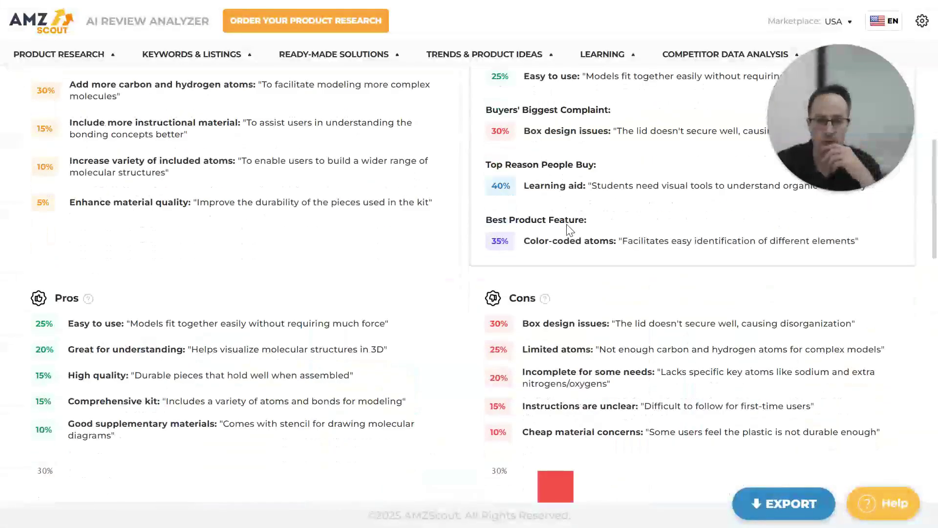
scroll(570, 229, down, 2)
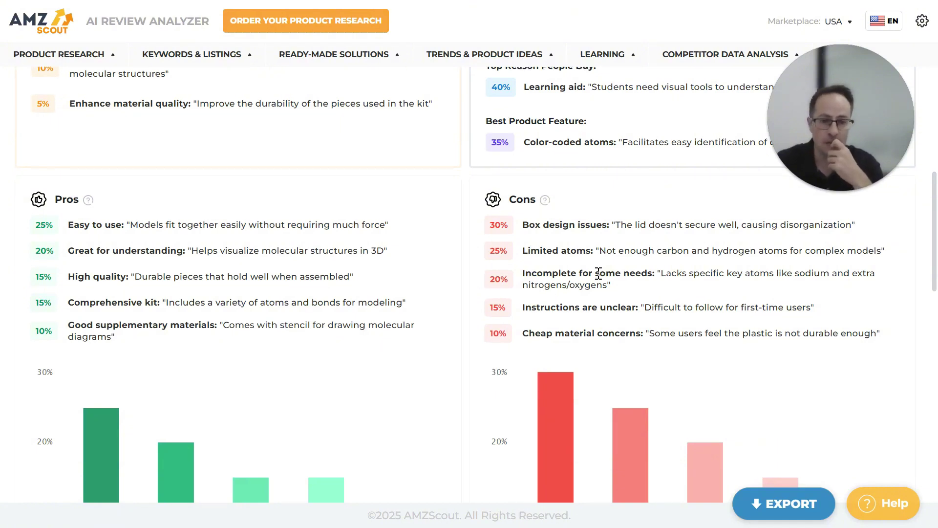
scroll(577, 249, down, 2)
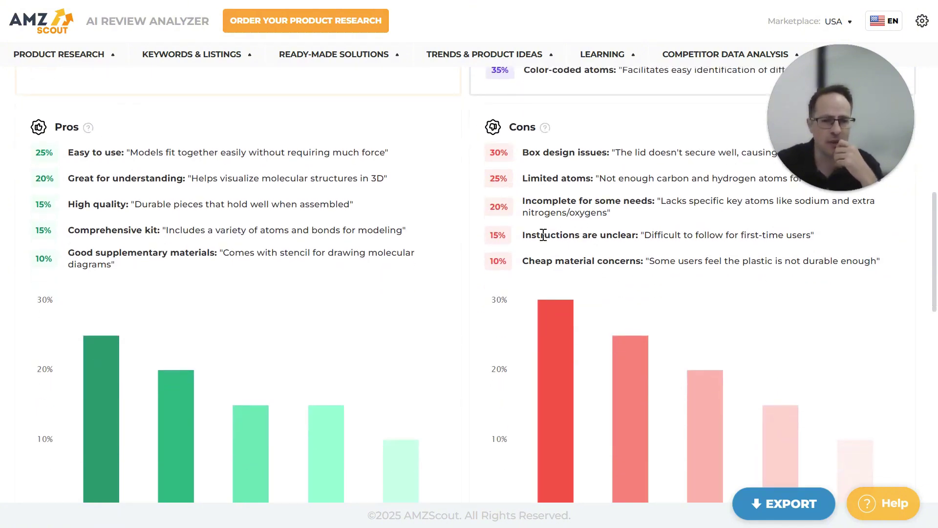
scroll(542, 237, down, 1)
- Examine the Reasons Why People Buy and What Features Buyers Like Most sections, including the carrying case and bond removal tool entries
scroll(542, 236, down, 5)
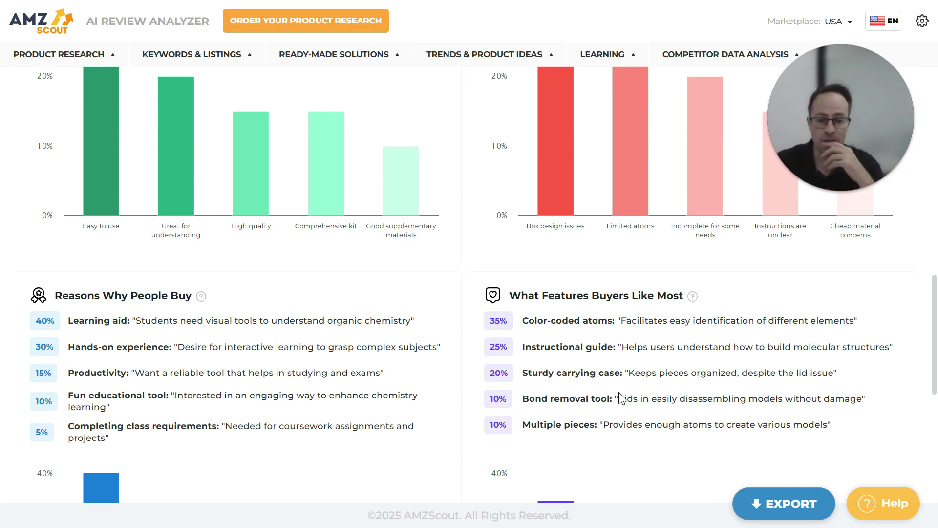
scroll(579, 336, down, 3)
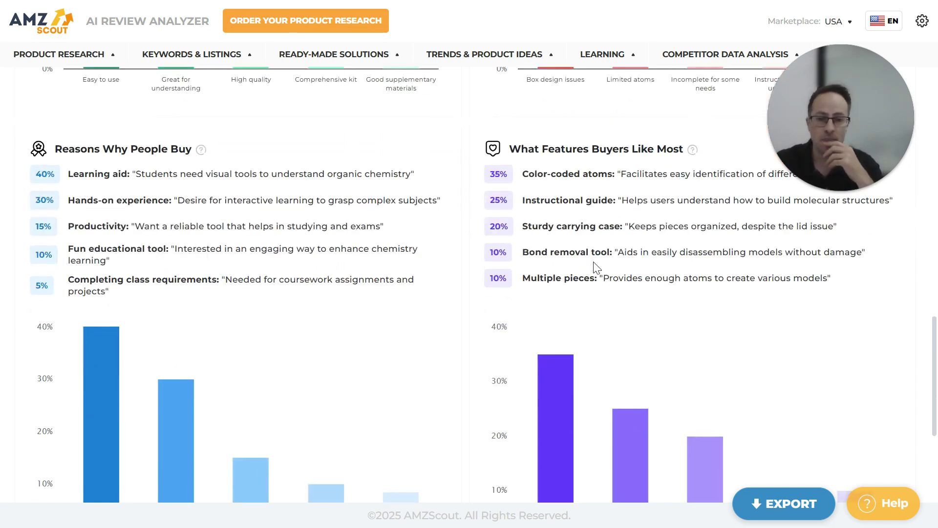
scroll(593, 262, up, 2)
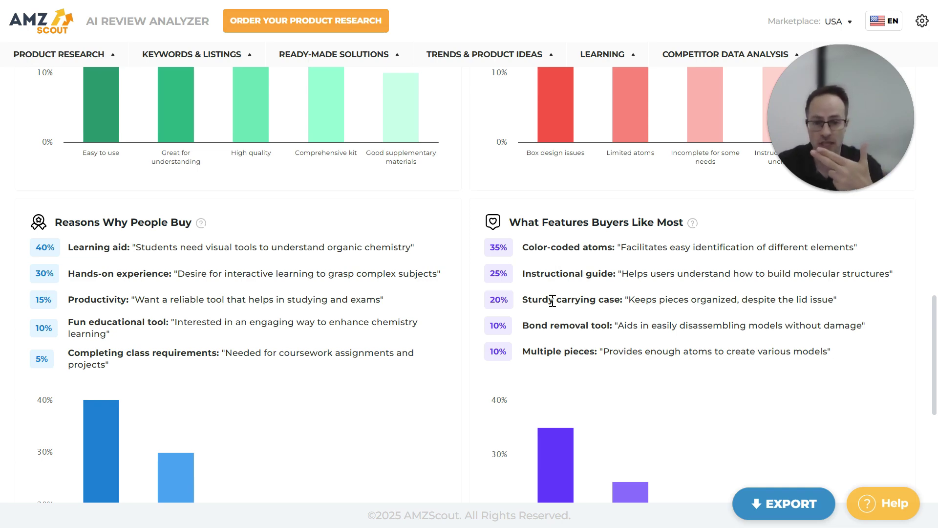
scroll(552, 301, down, 2)
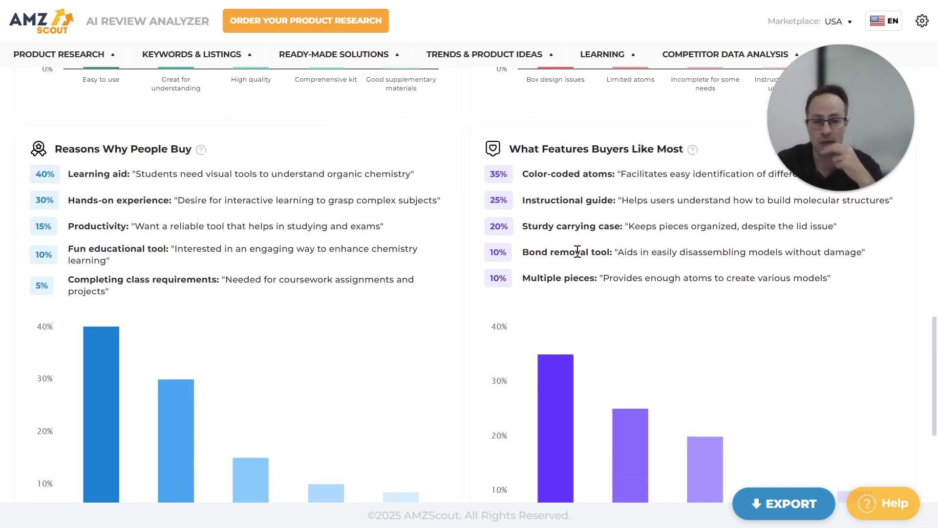
- Compare the Top Suggestions to Improve Your Product with the key insights and the listed cons
scroll(577, 251, up, 10)
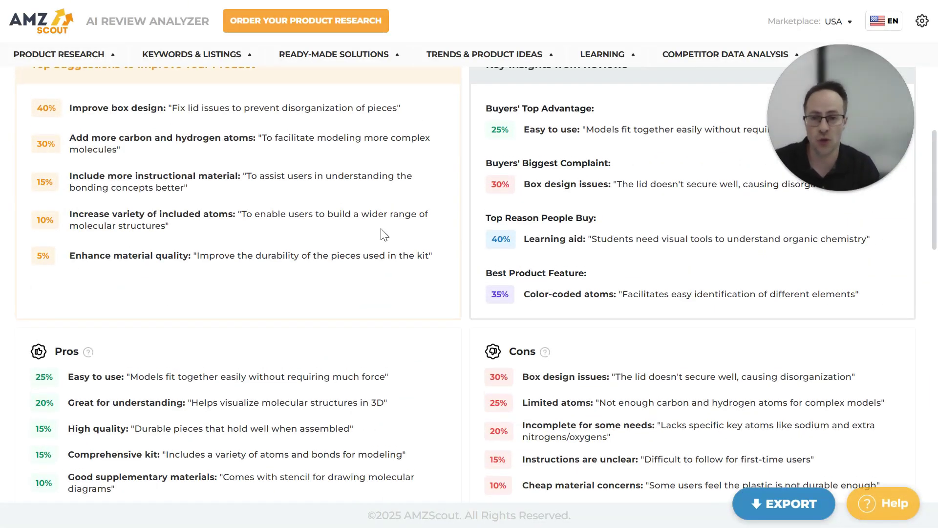
scroll(379, 226, up, 2)
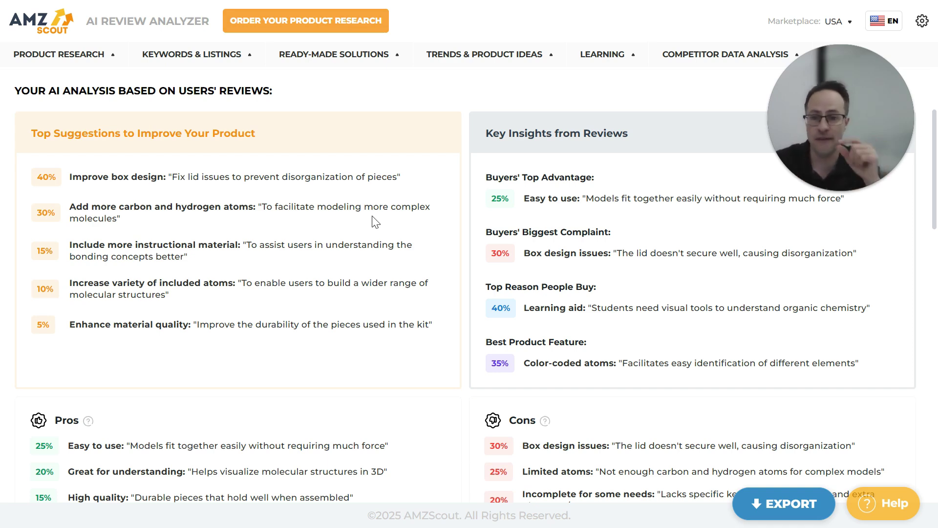
scroll(543, 394, down, 1)
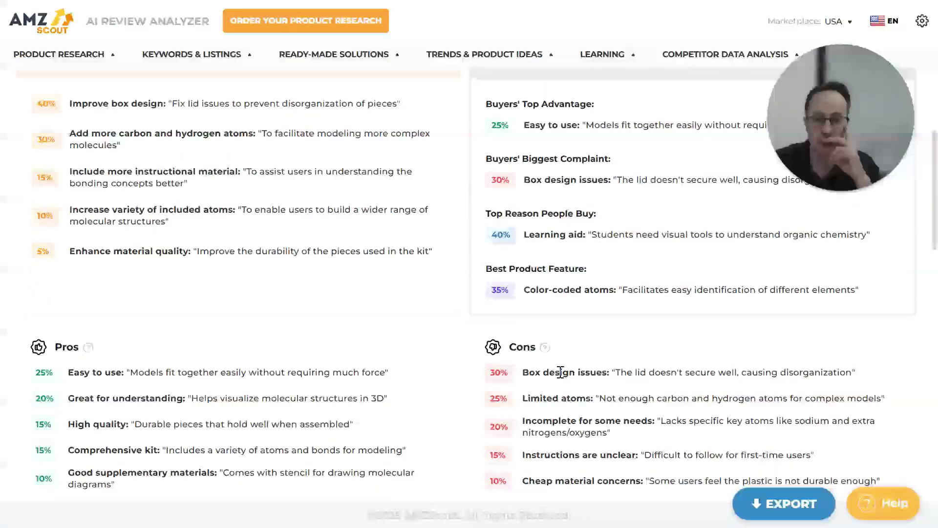
scroll(251, 237, up, 1)
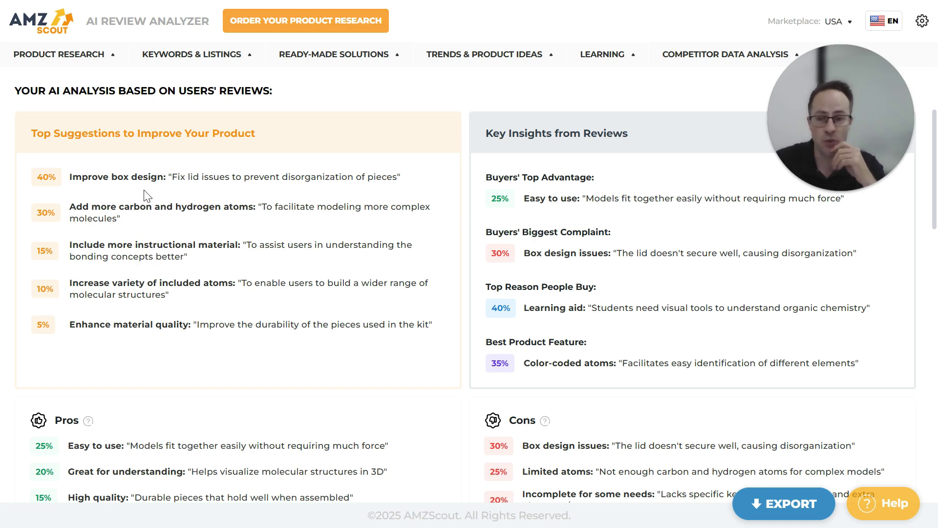
- Highlight part of the suggestion to add more carbon and hydrogen atoms, followed by part of the box design suggestion
scroll(362, 273, up, 2)
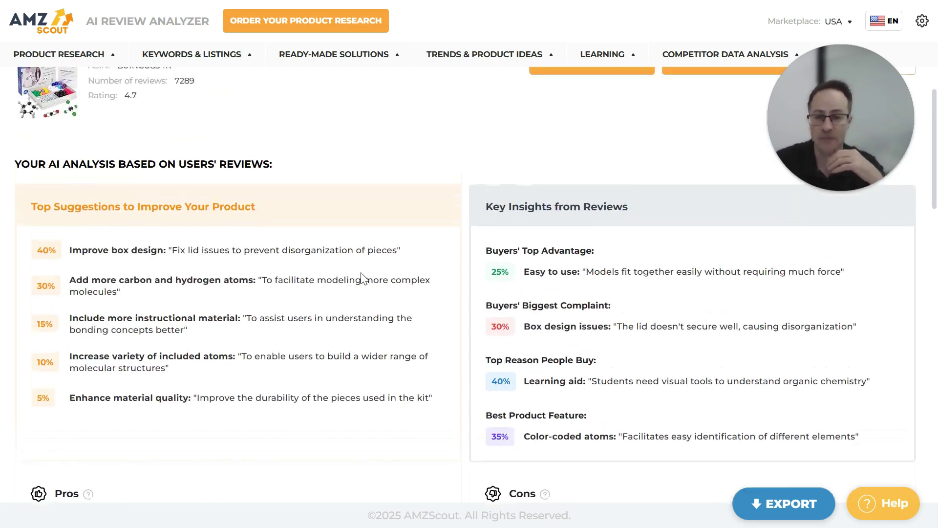
scroll(362, 277, up, 2)
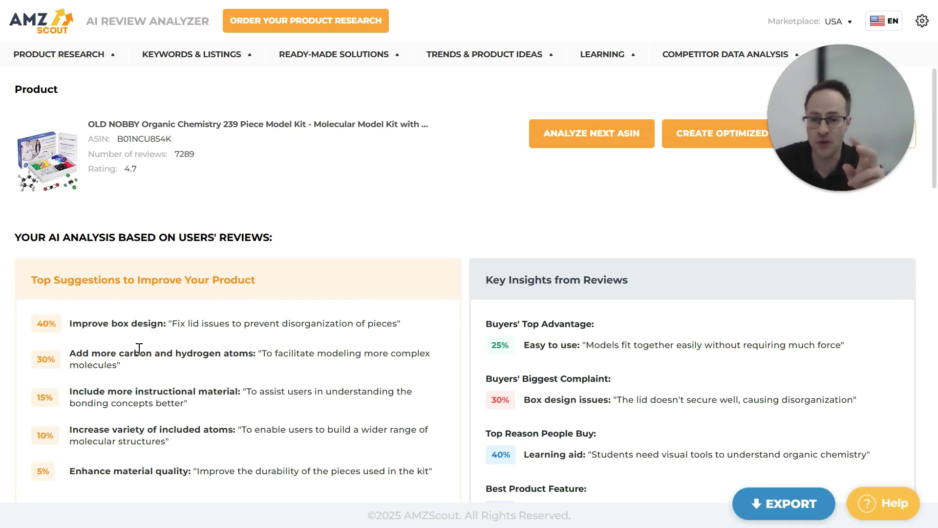
drag(140, 352, 360, 354)
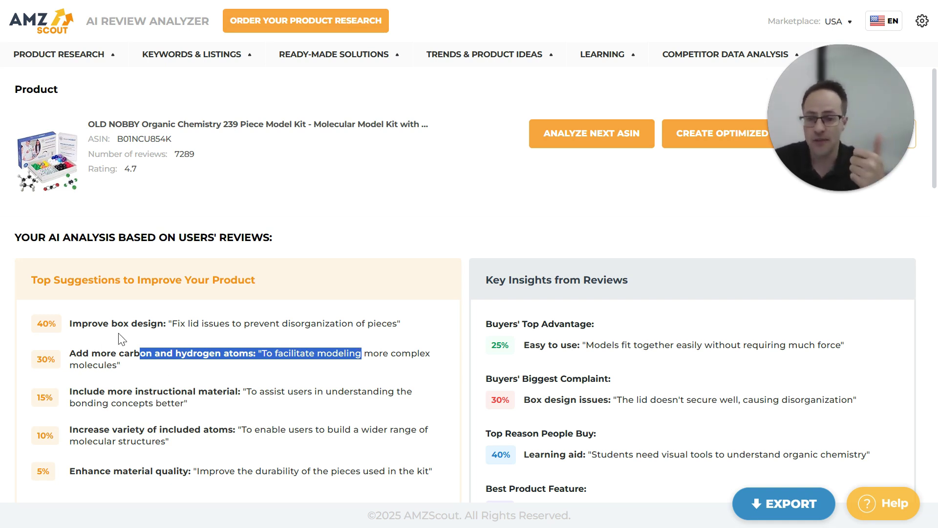
drag(117, 323, 259, 321)
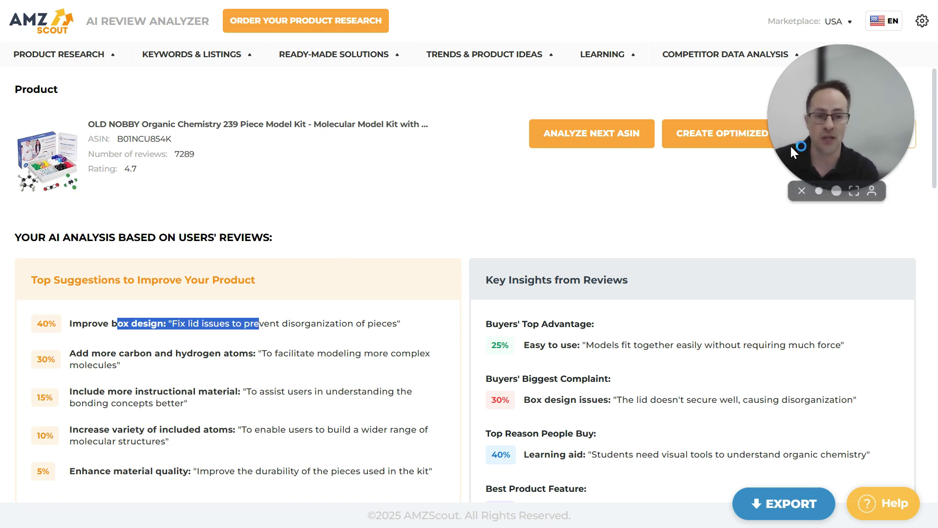
drag(799, 146, 775, 144)
click(591, 175)
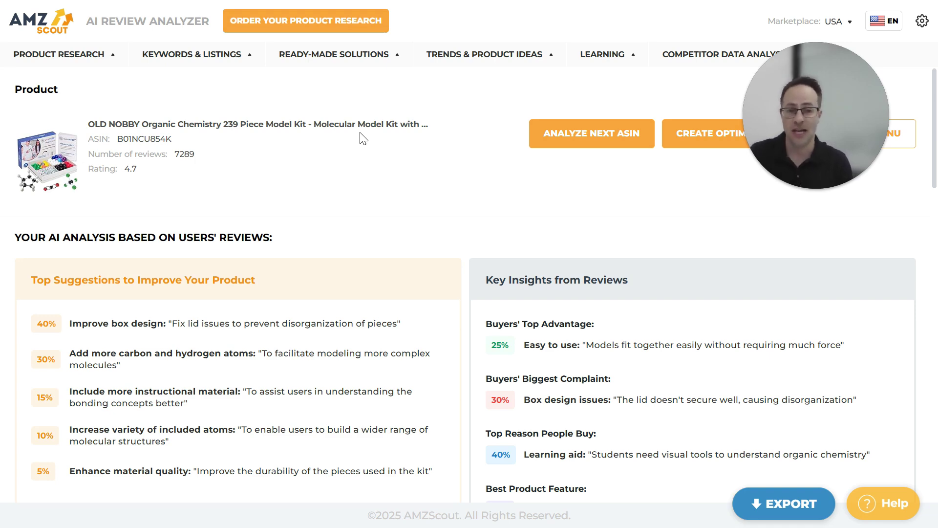
click(921, 54)
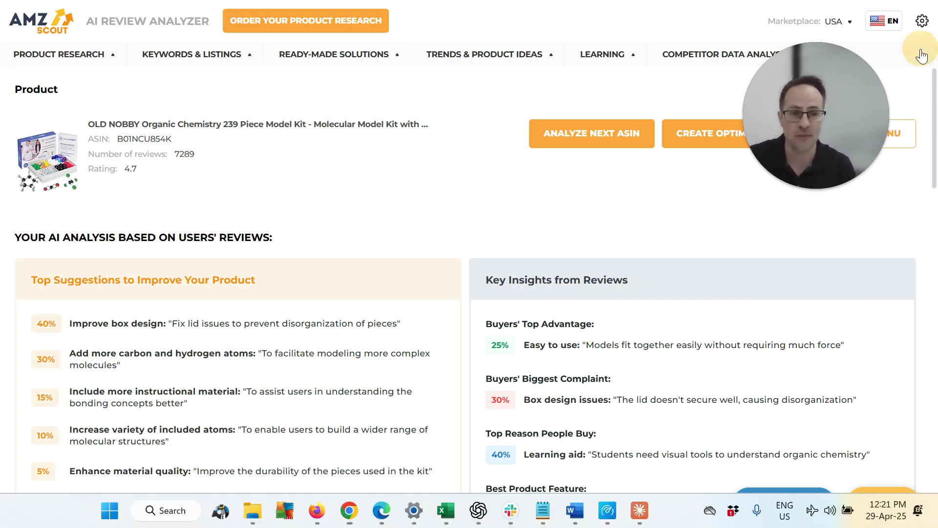